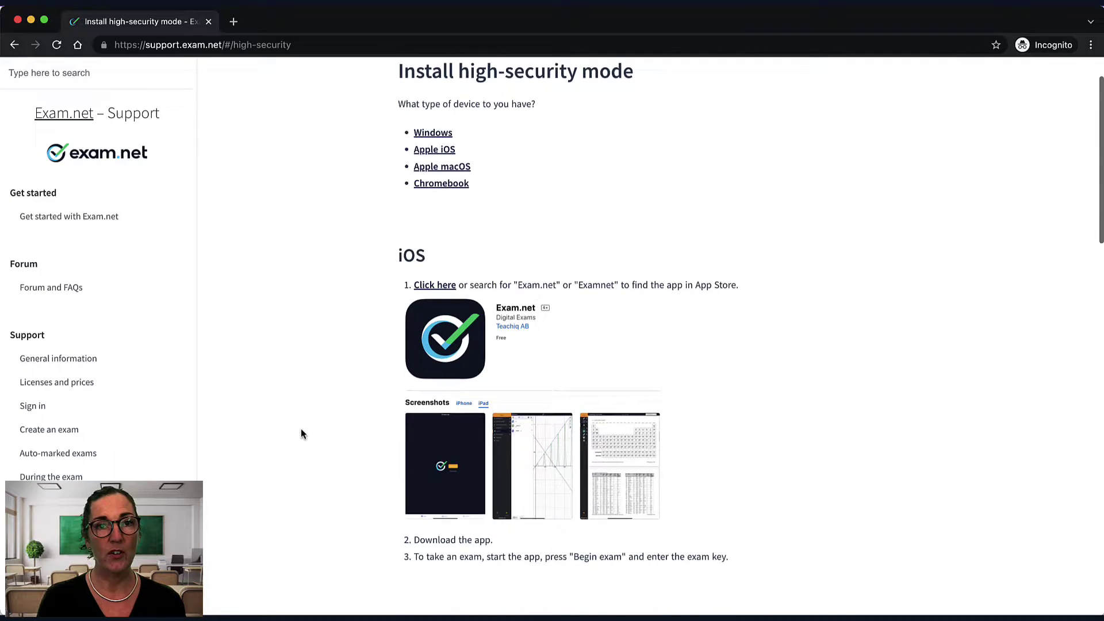
scroll(302, 434, down, 5)
scroll(302, 435, down, 3)
scroll(302, 434, down, 3)
scroll(302, 434, down, 4)
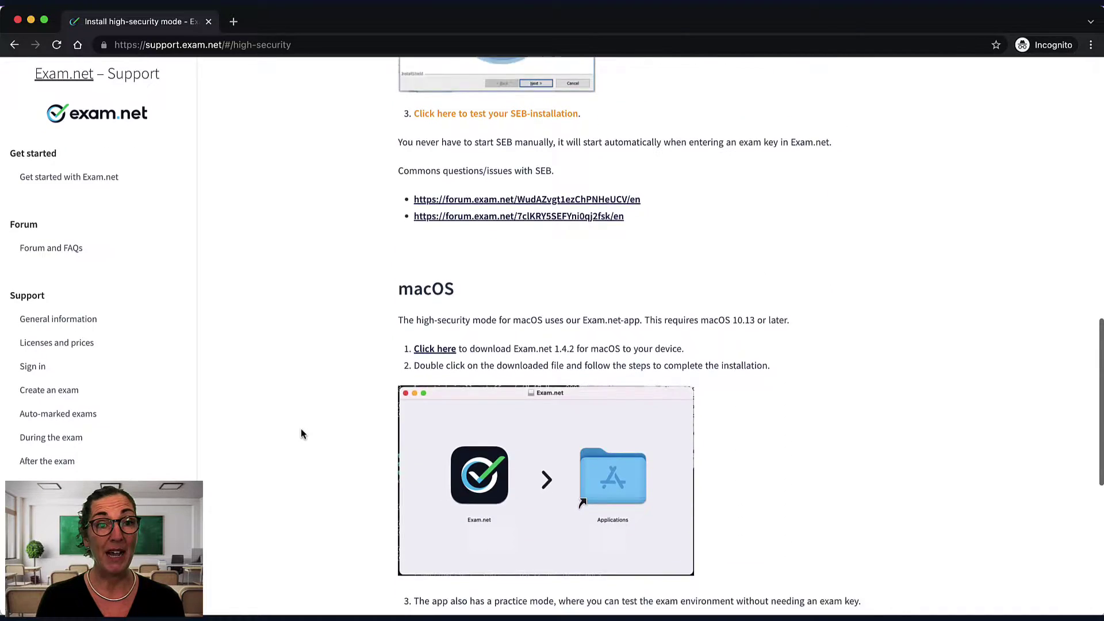
scroll(302, 433, down, 3)
scroll(302, 434, down, 2)
scroll(302, 434, down, 3)
scroll(302, 433, down, 2)
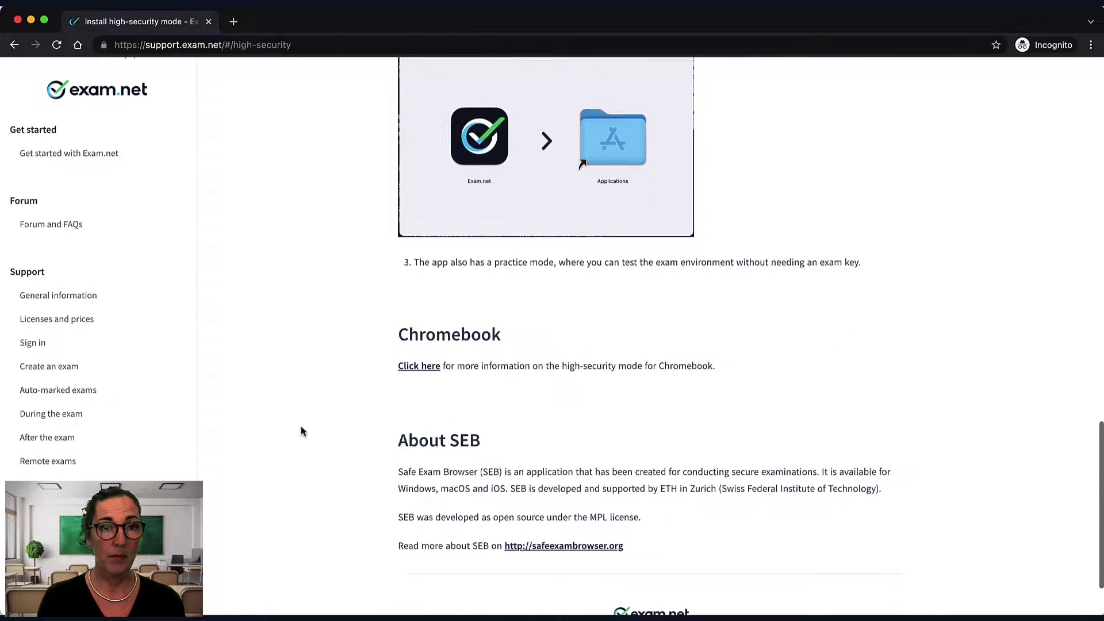
Open the Exam.net Training Videos page and browse its video cards.
click(419, 277)
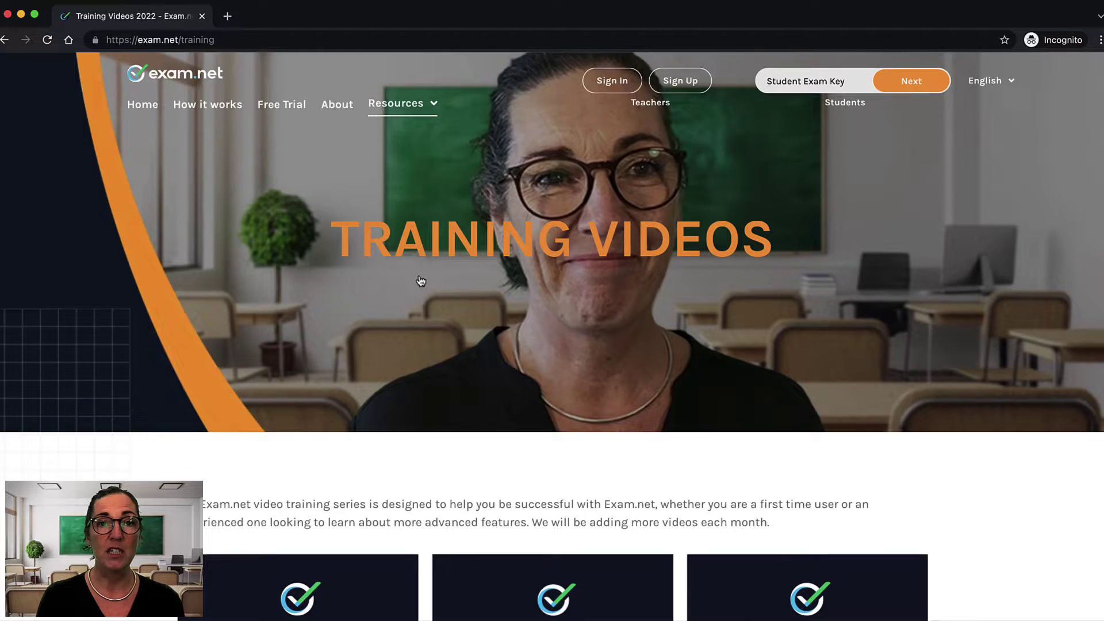
scroll(420, 281, down, 5)
scroll(420, 281, down, 3)
scroll(420, 281, down, 3)
scroll(420, 281, down, 2)
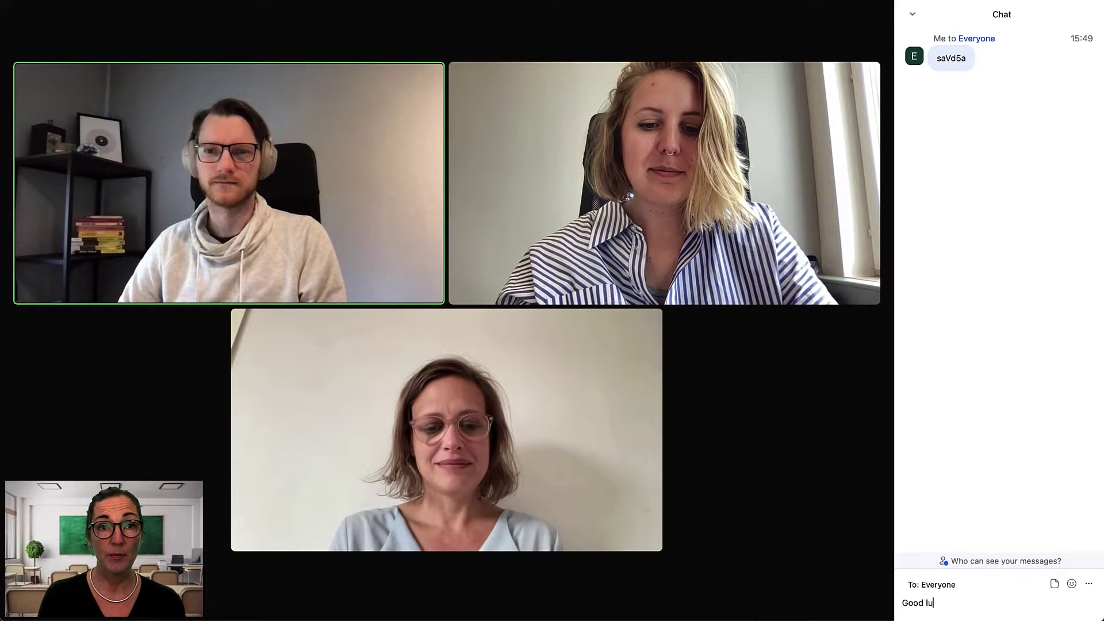
text(ck!)
key(Return)
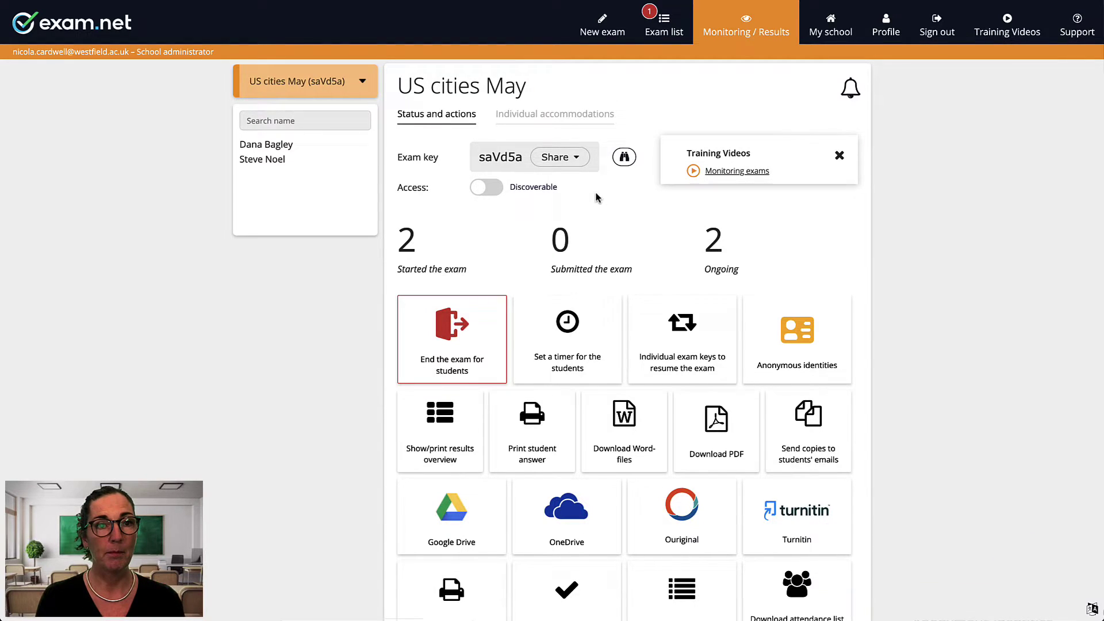
Change the US cities May exam's access from Discoverable to Open.
click(493, 191)
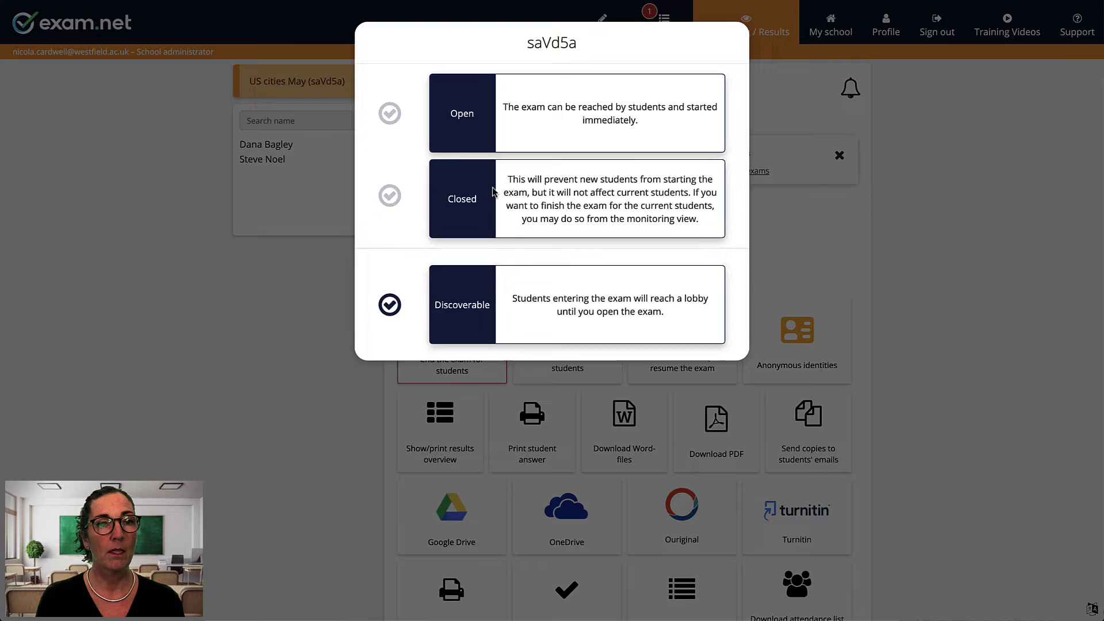
click(505, 148)
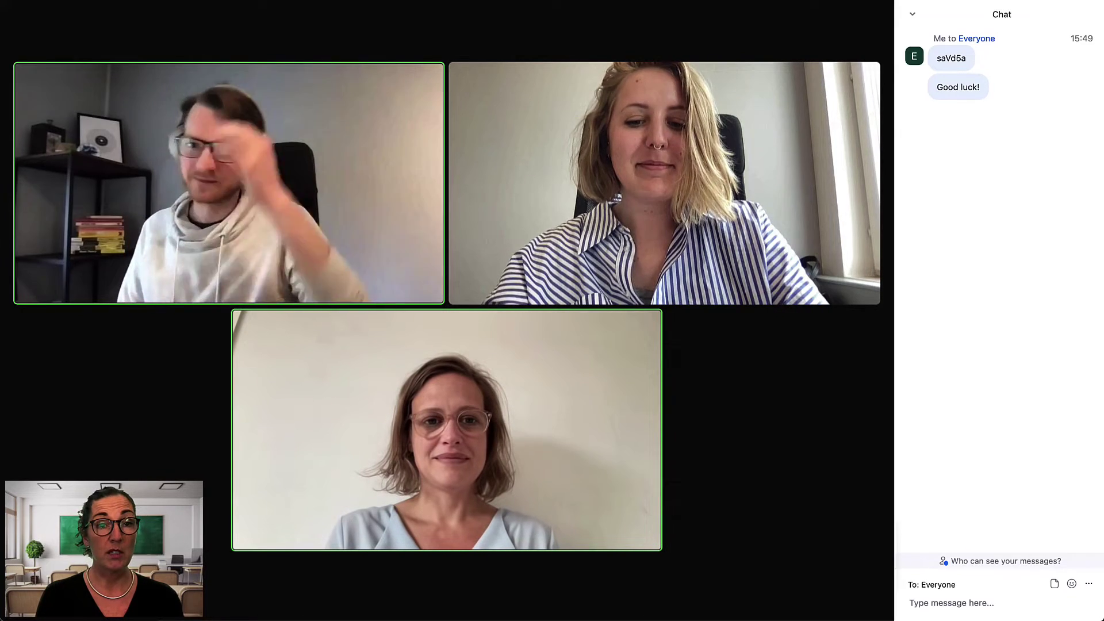
mouse_move(412, 81)
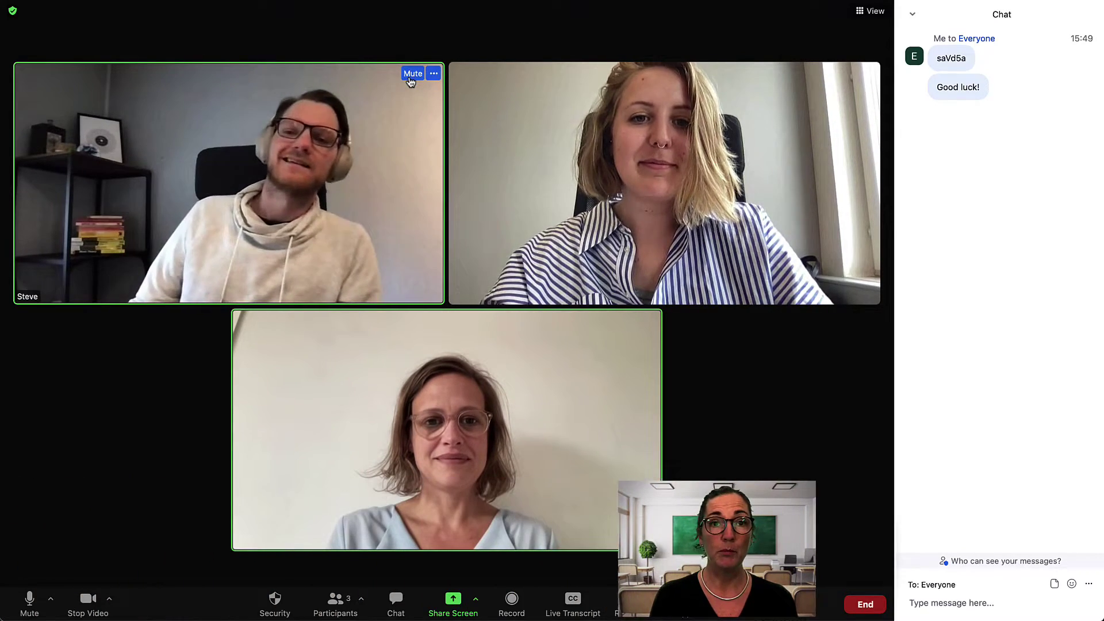
Mute the Zoom participant wearing headphones from their video tile.
click(412, 73)
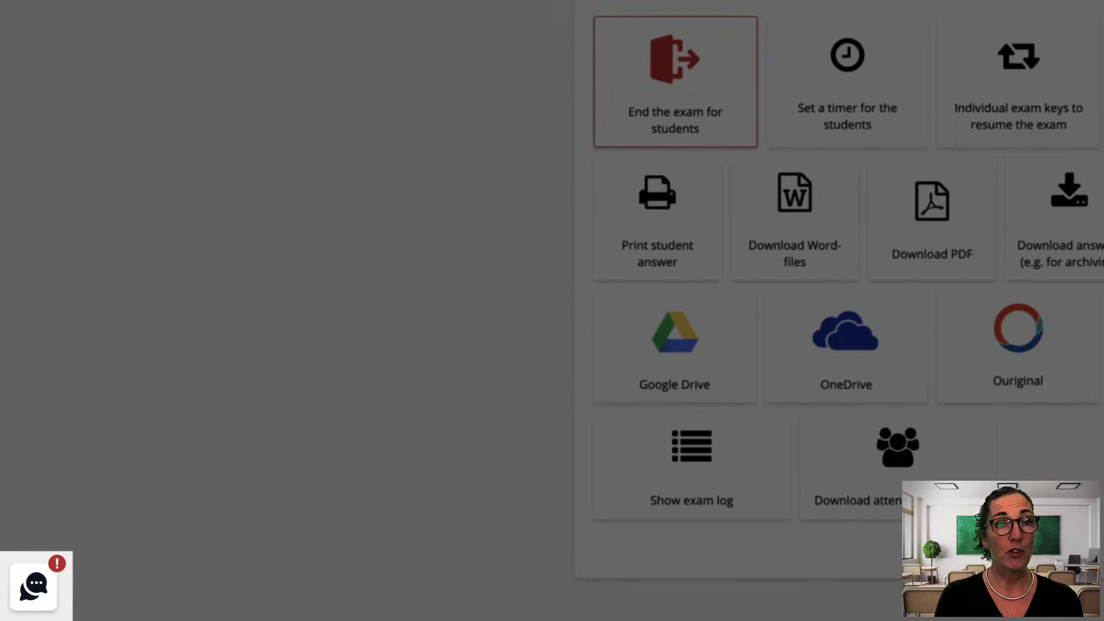
Read the student conversations, including the 'Go ahead.' reply and a help request.
click(37, 585)
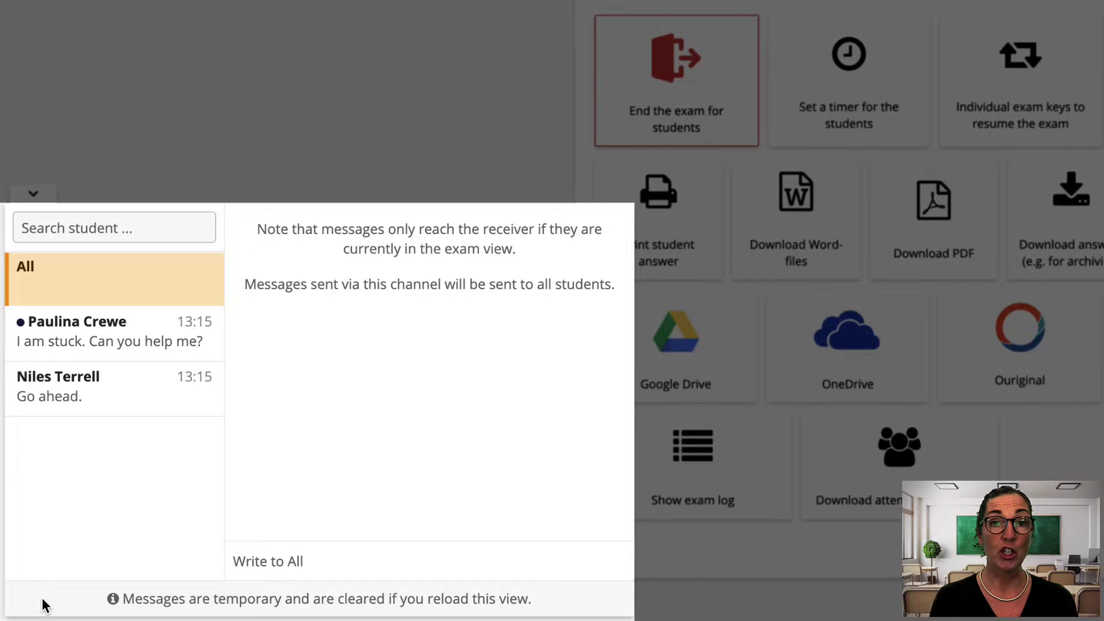
click(114, 386)
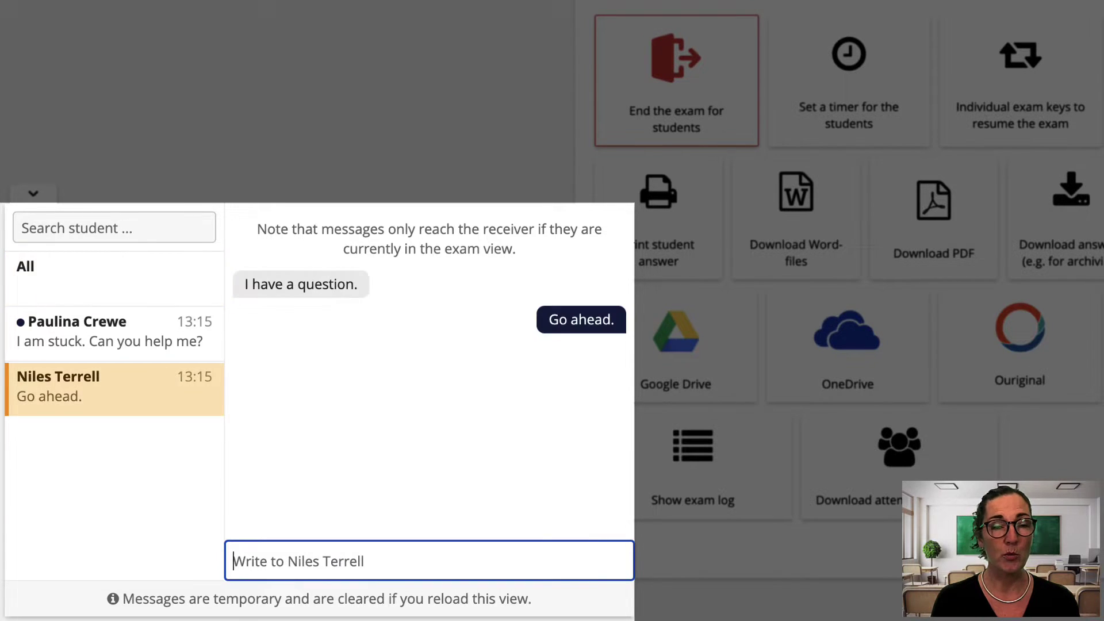
click(114, 331)
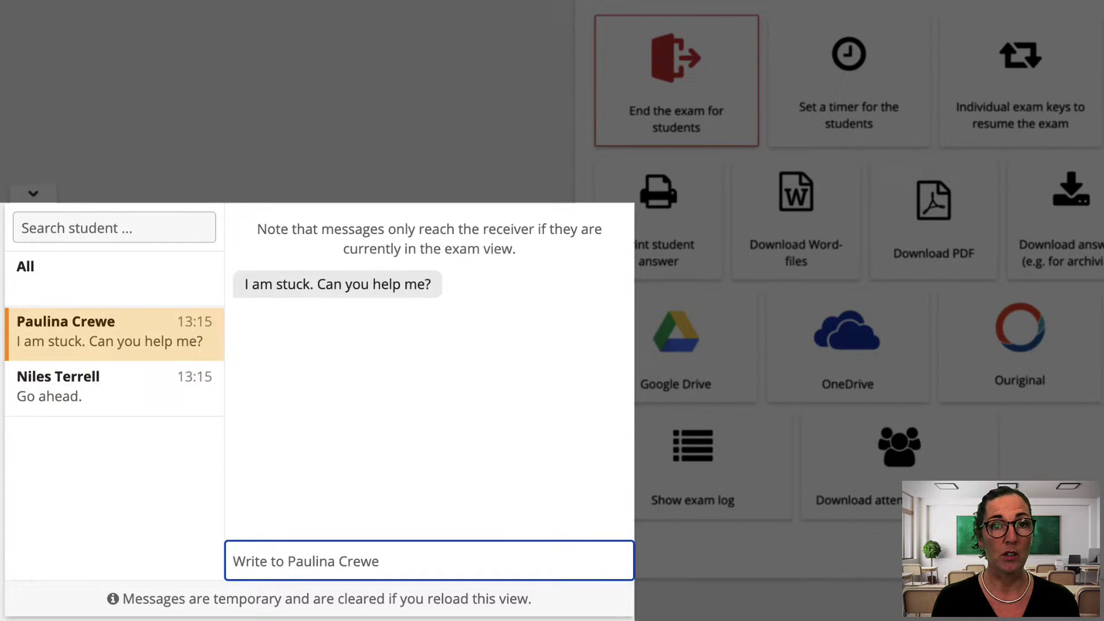
Broadcast to all students that 10 minutes are left.
click(114, 274)
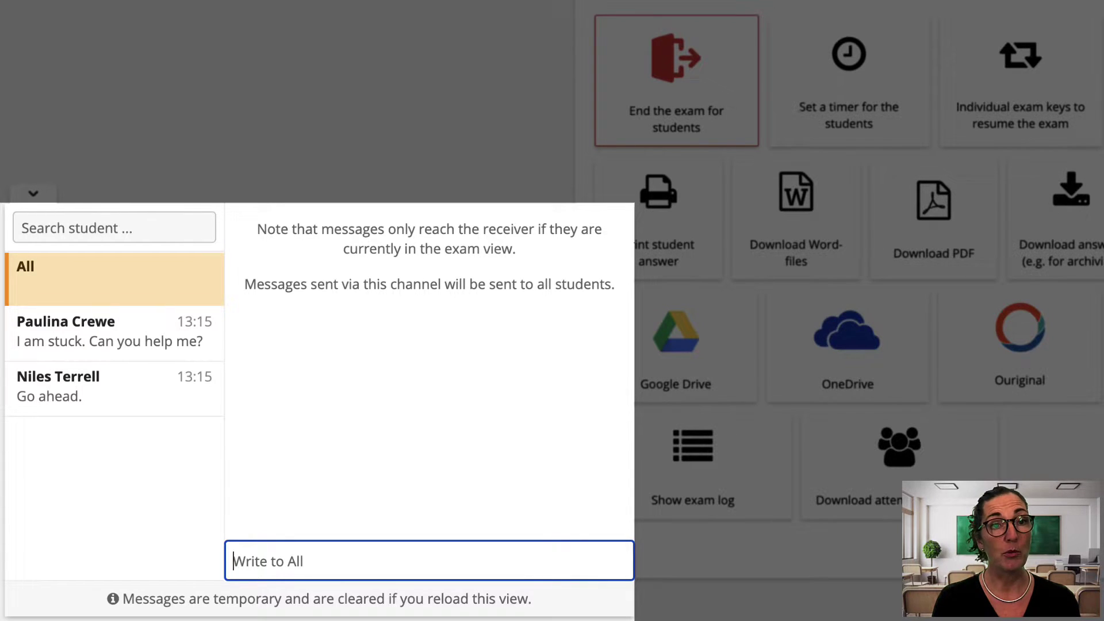
text(There are 10 minutes left.)
key(Return)
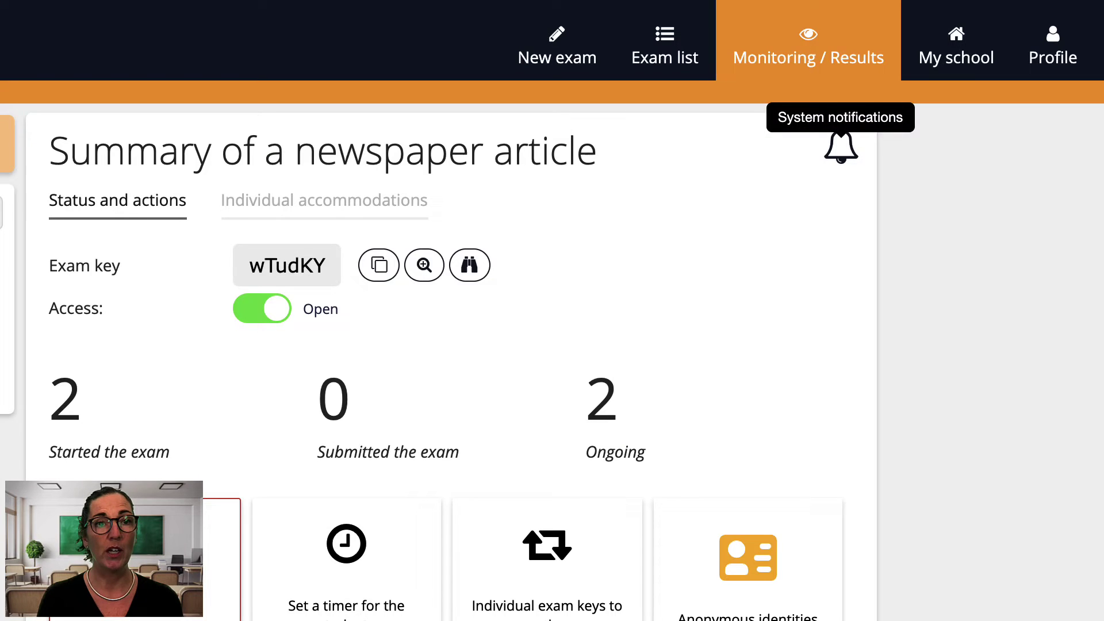
Turn on system notifications with the bell icon for the newspaper article summary exam.
click(842, 148)
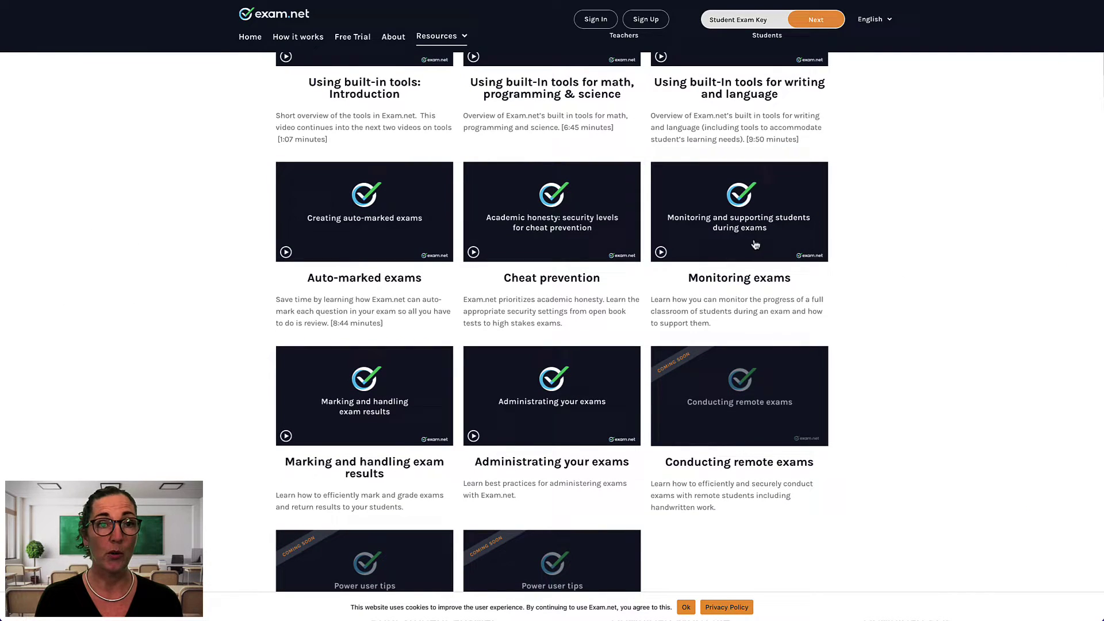
Play the Monitoring exams video and request ending US cities May for 2 students.
click(755, 245)
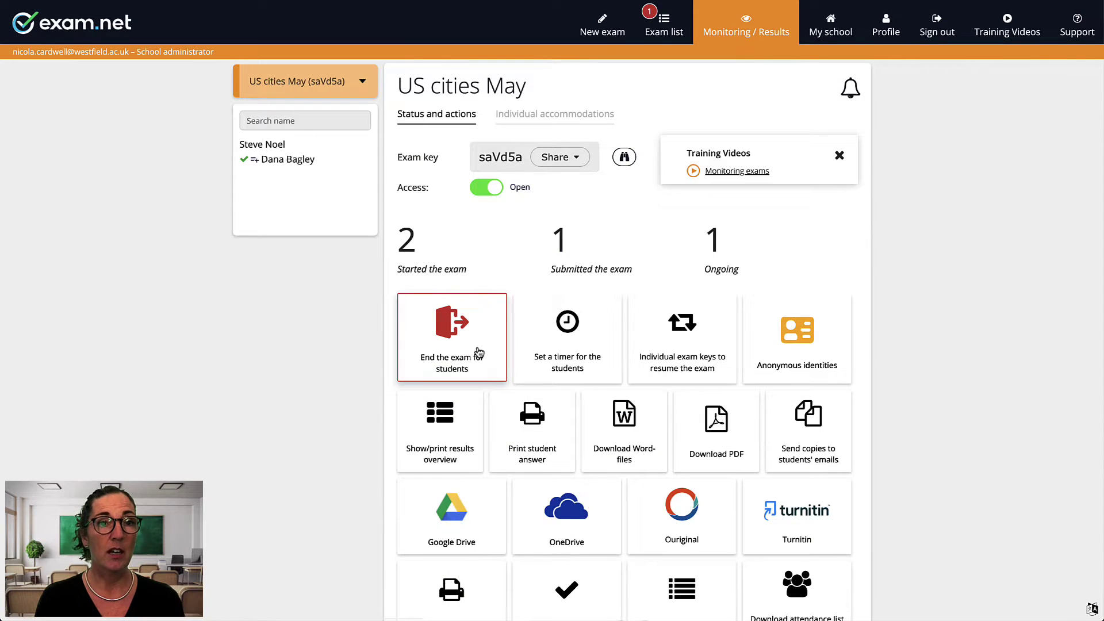
click(476, 346)
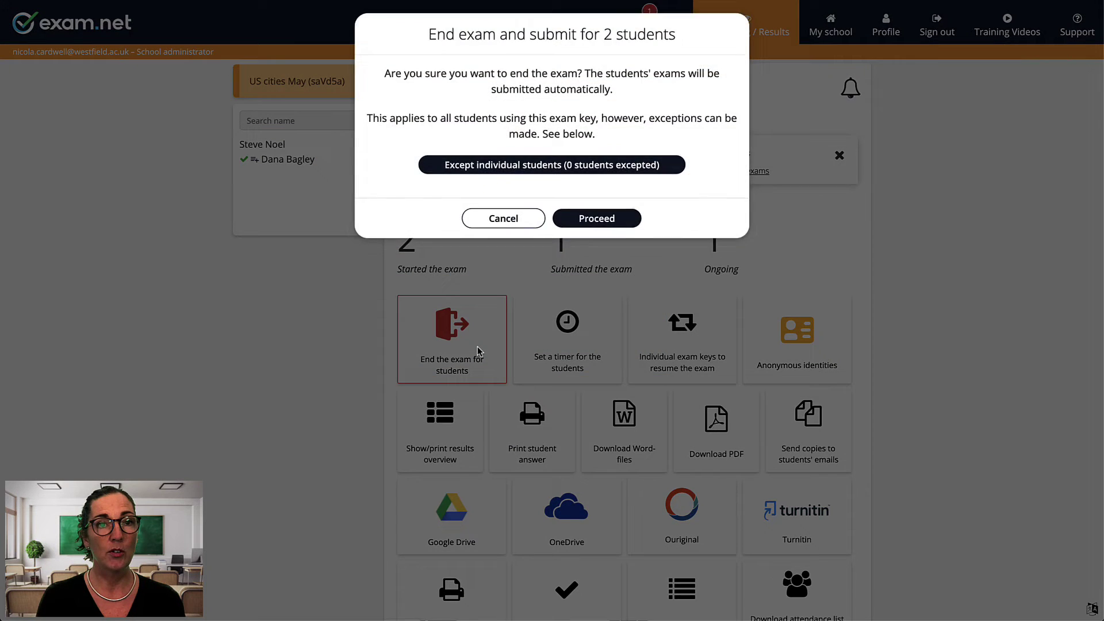
Confirm ending the US cities May exam, auto-submitting both students' answers.
click(609, 233)
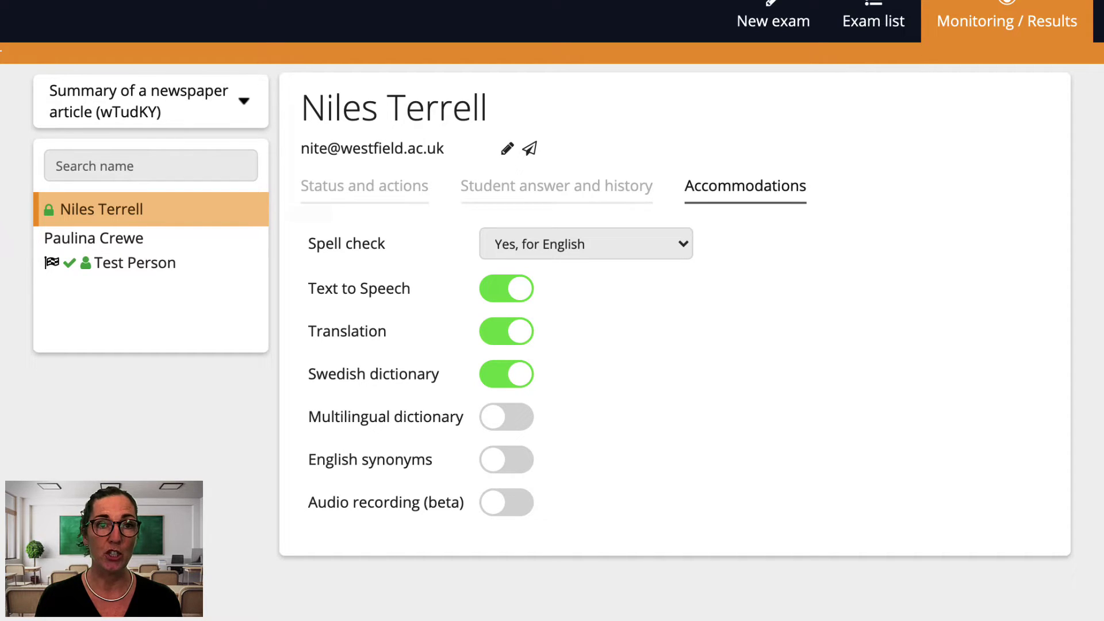
Switch on English synonyms in the student's accommodations.
click(506, 459)
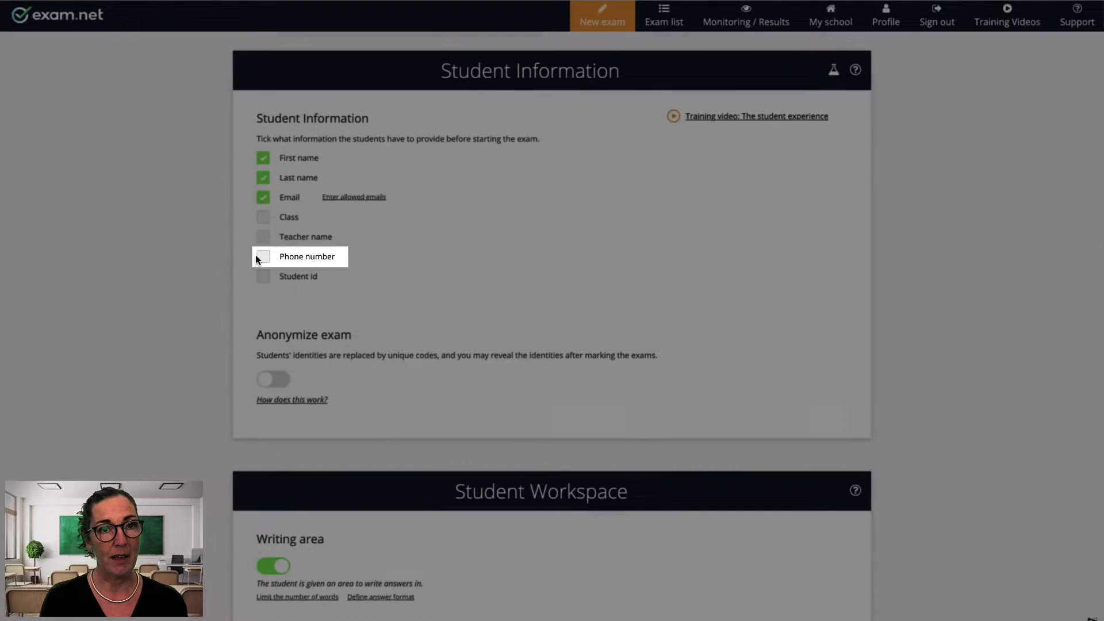
Tick Phone number in the new exam's Student Information settings.
click(263, 257)
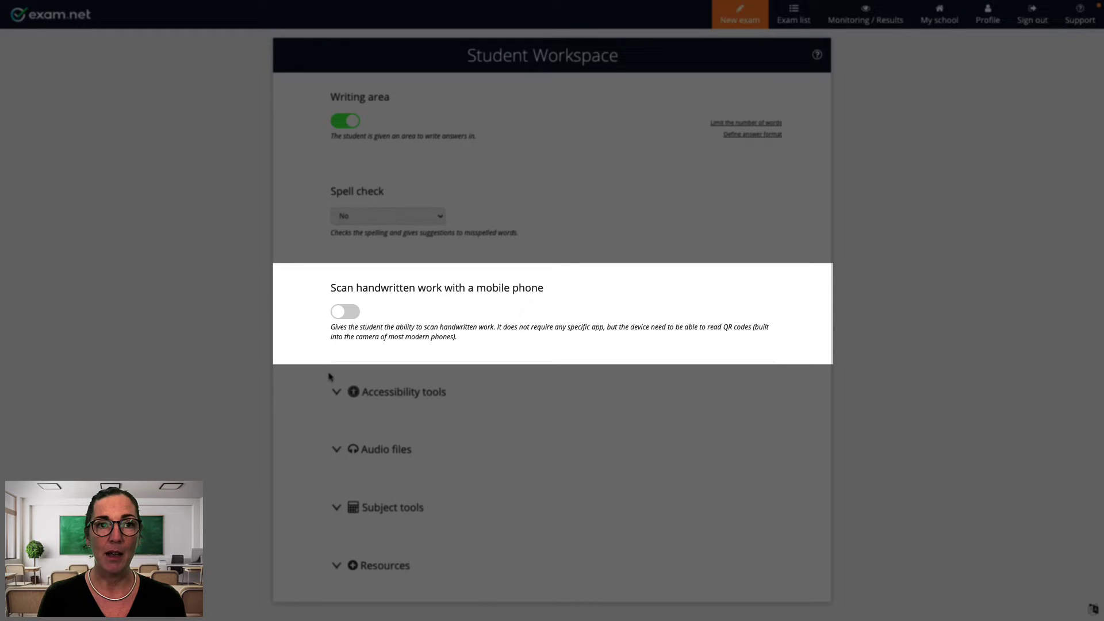
Turn on 'Scan handwritten work with a mobile phone' in Student Workspace.
click(344, 311)
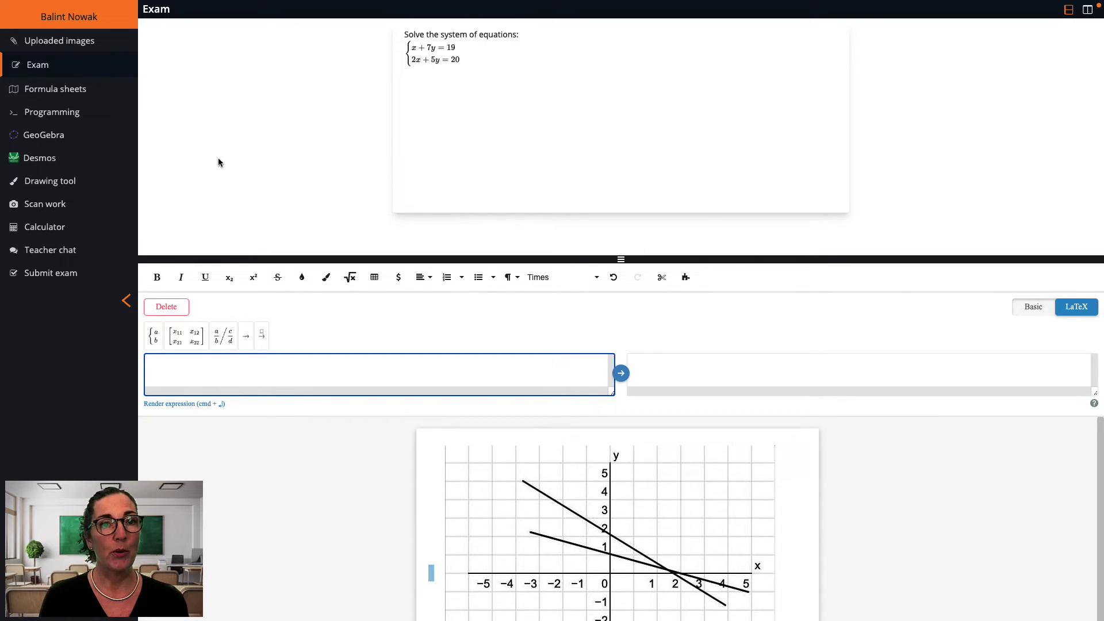
Switch the student exam view to Scan work for handwritten pages.
click(48, 204)
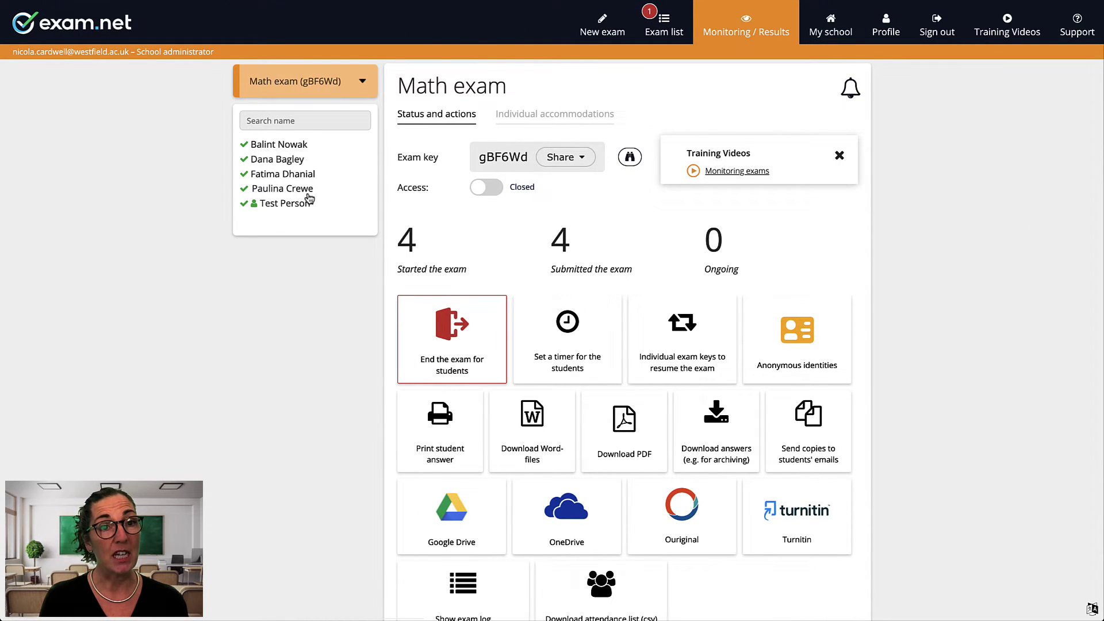
Show a submitted student's 'Student answer and history' tab.
click(293, 189)
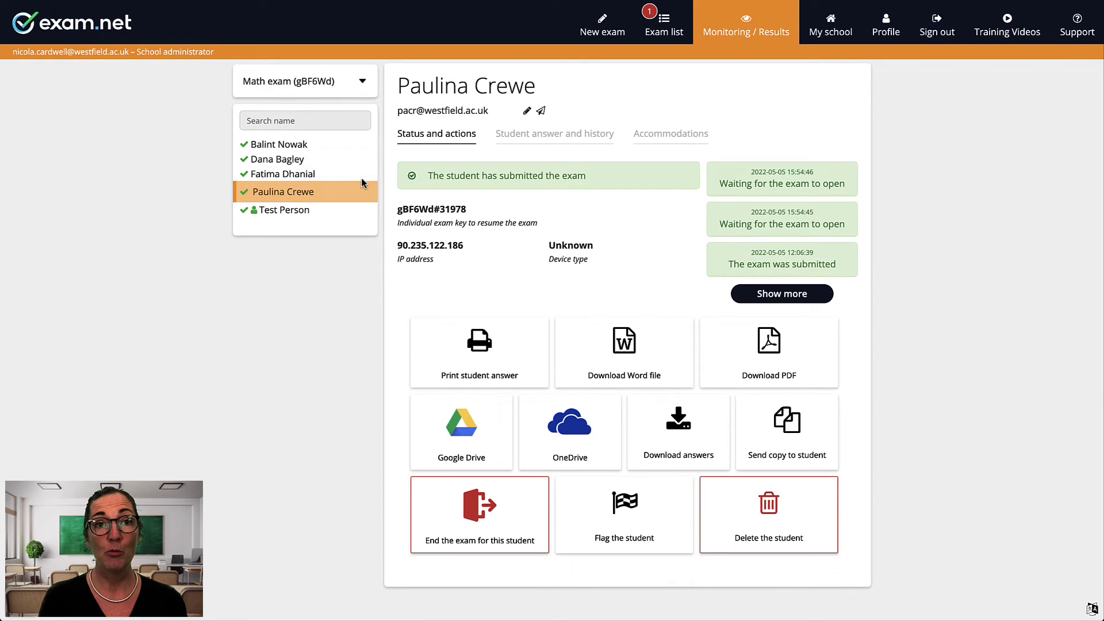
click(521, 136)
scroll(521, 138, down, 4)
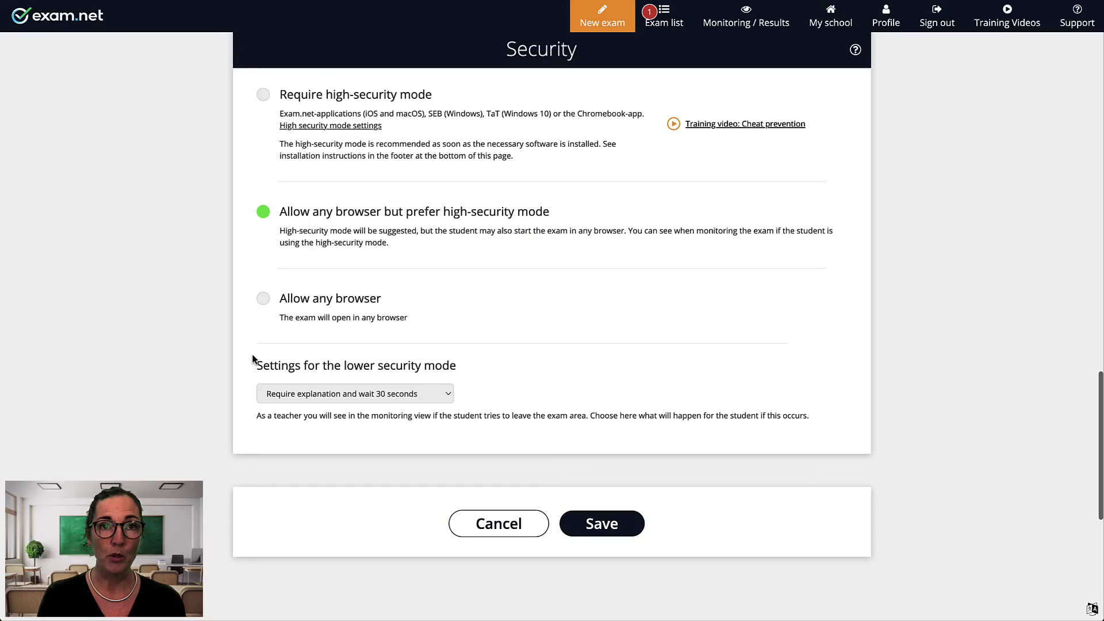
Choose 'Allow any browser' in the exam's Security section.
click(263, 299)
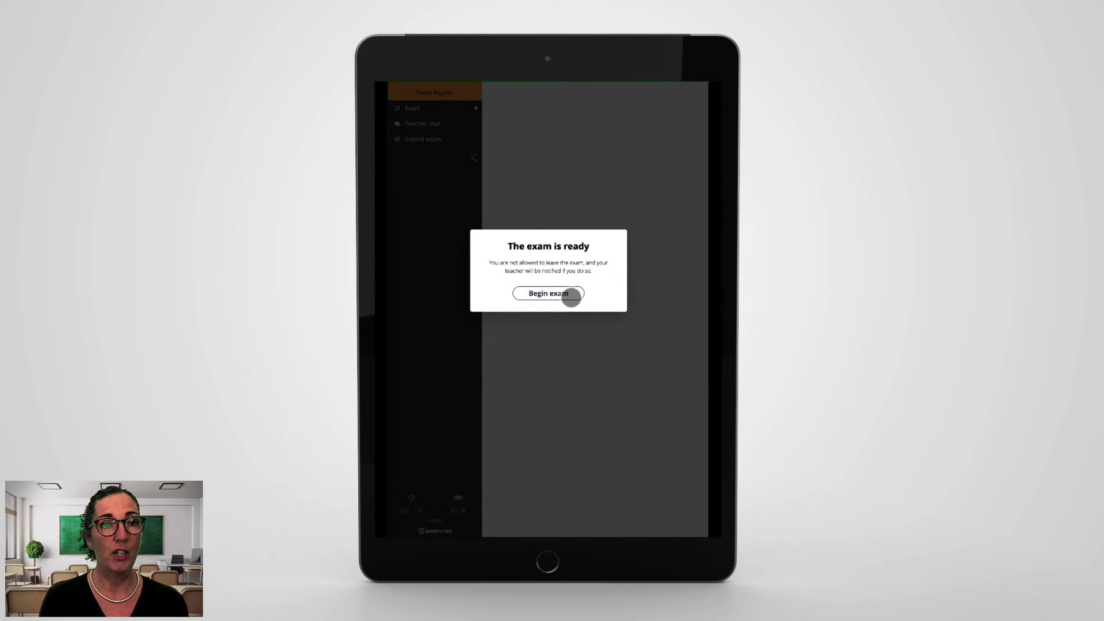
Begin the Capitals exam and underline 'Stockholm' as Sweden's capital.
click(569, 294)
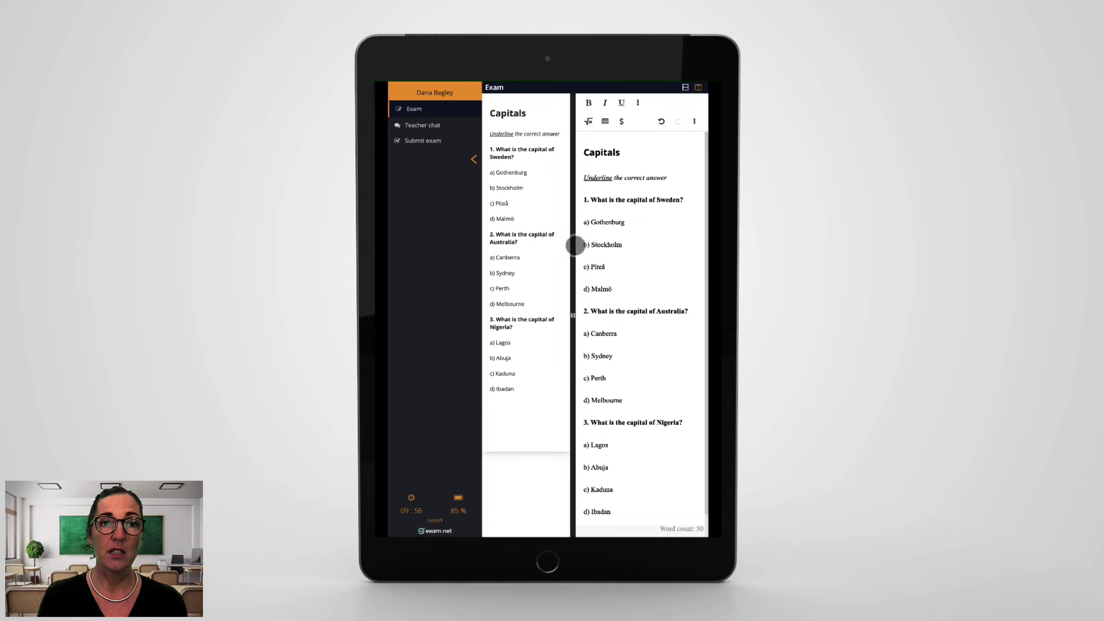
double_click(604, 244)
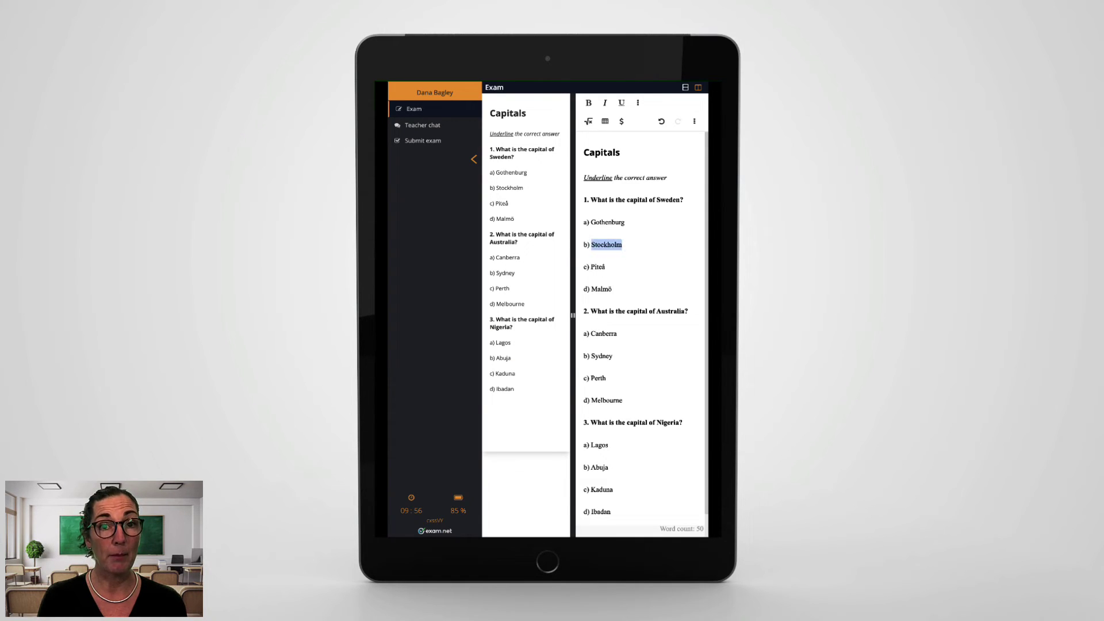
click(621, 103)
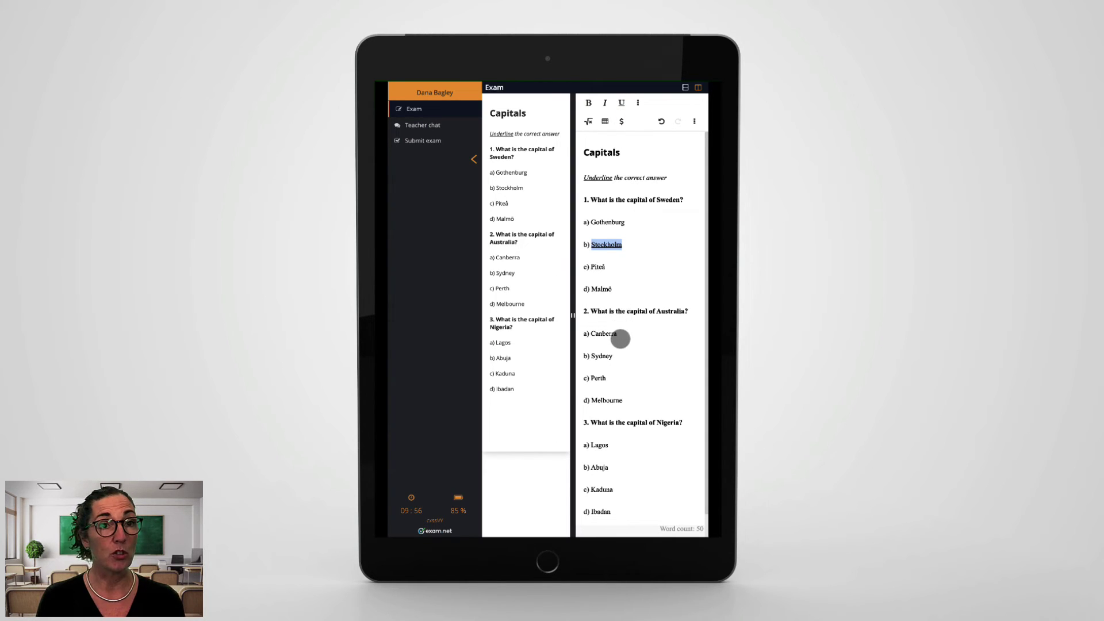
click(620, 334)
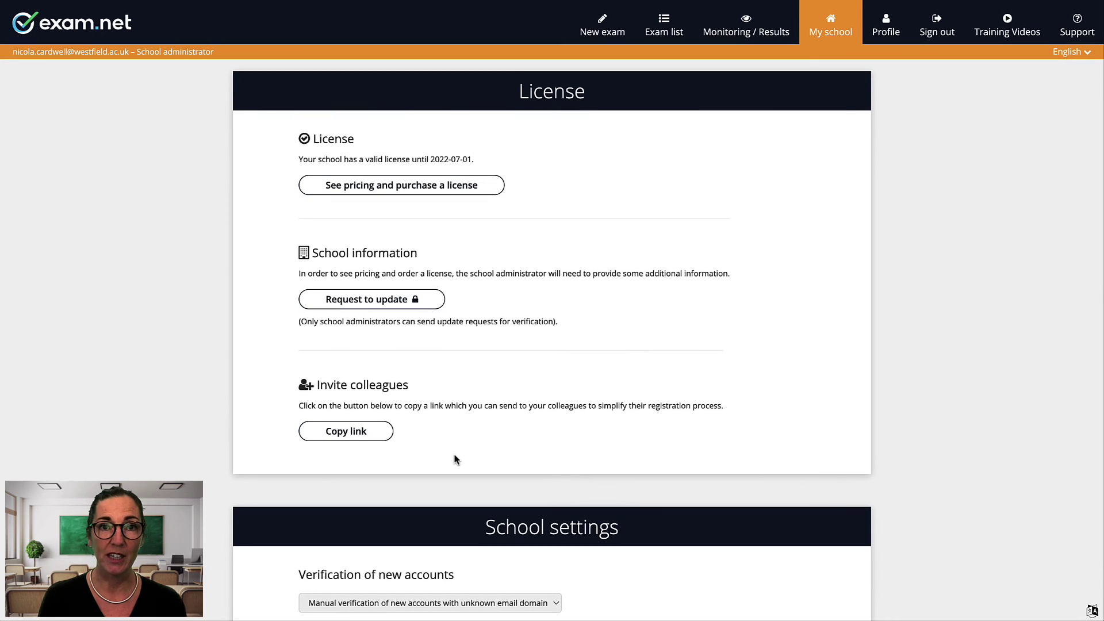
Copy the Invite colleagues registration link from the My school page.
click(372, 438)
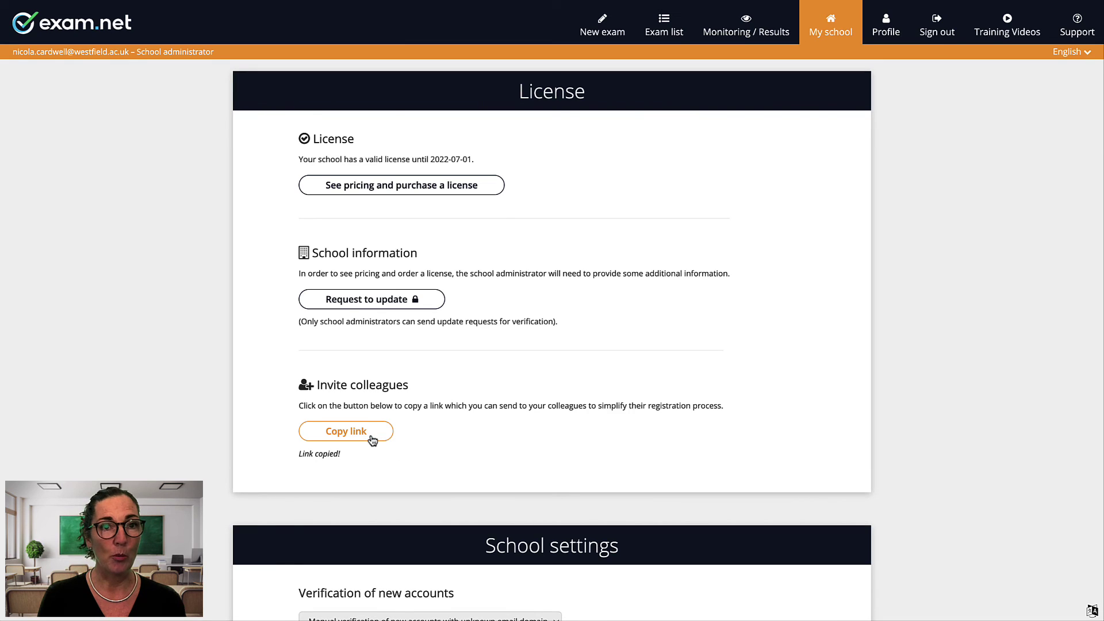